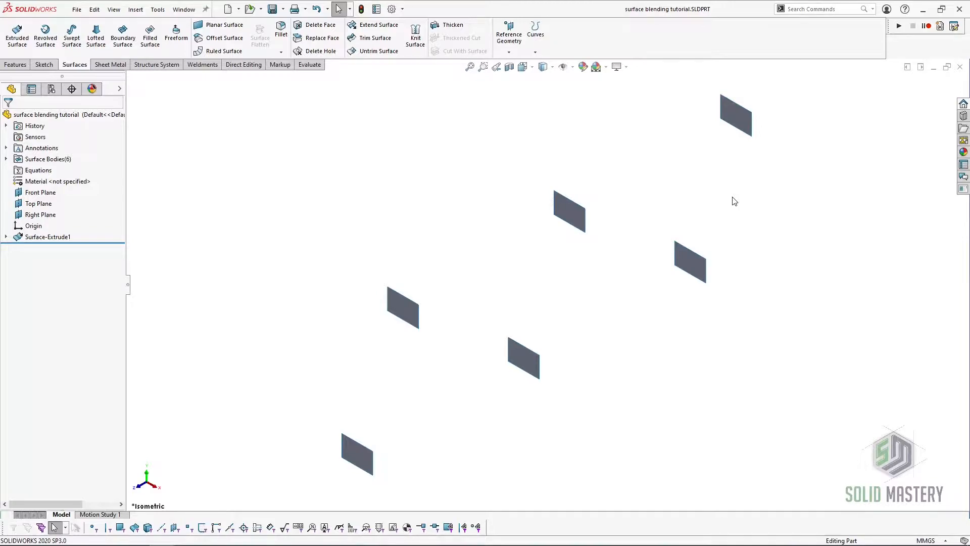
Loft a surface between the facing edges of the leftmost pair of rectangular surfaces, without start or end constraints
{"action": "mouse_move", "coordinate": [642, 234]}
{"action": "middle_mouse_down"}
{"action": "mouse_move", "coordinate": [485, 323]}
{"action": "mouse_move", "coordinate": [671, 251]}
{"action": "mouse_move", "coordinate": [589, 220]}
{"action": "mouse_move", "coordinate": [638, 240]}
{"action": "middle_mouse_up"}
{"action": "scroll", "coordinate": [325, 306], "scroll_direction": "up", "scroll_amount": 1}
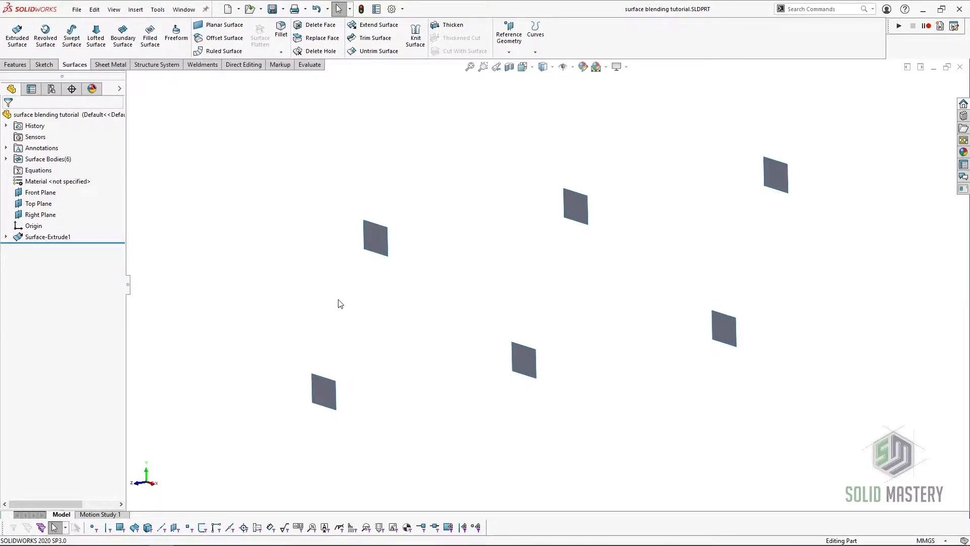
{"action": "scroll", "coordinate": [310, 325], "scroll_direction": "down", "scroll_amount": 3}
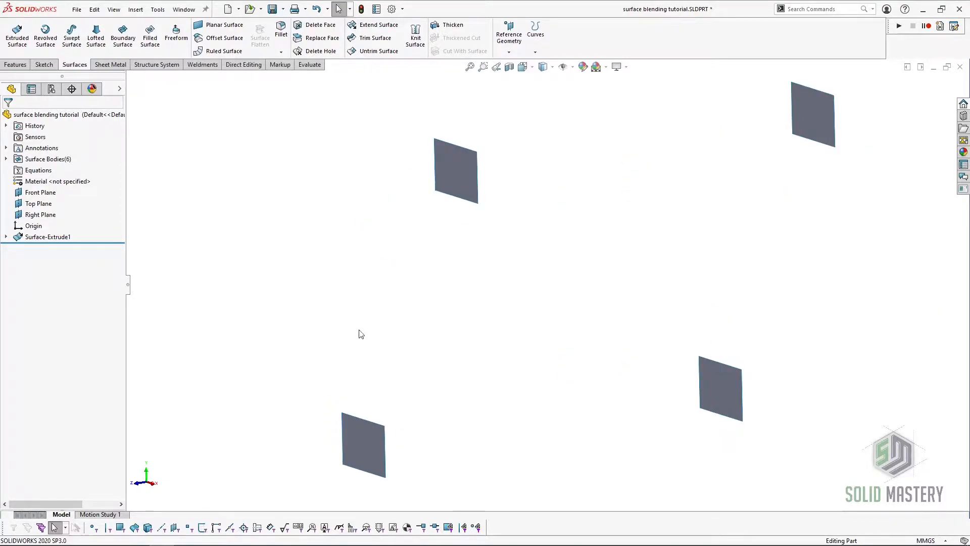
{"action": "left_click", "coordinate": [95, 35]}
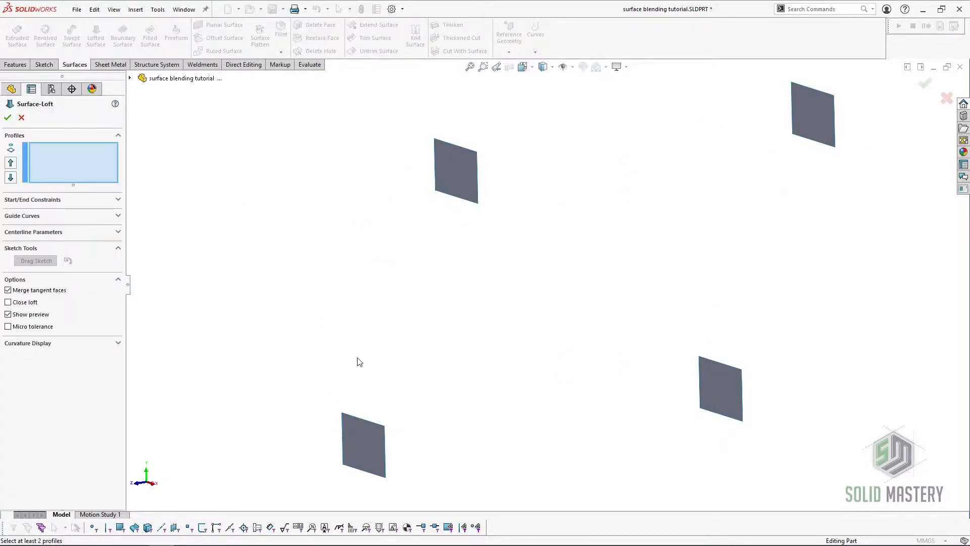
{"action": "left_click", "coordinate": [467, 202]}
{"action": "left_click", "coordinate": [374, 424]}
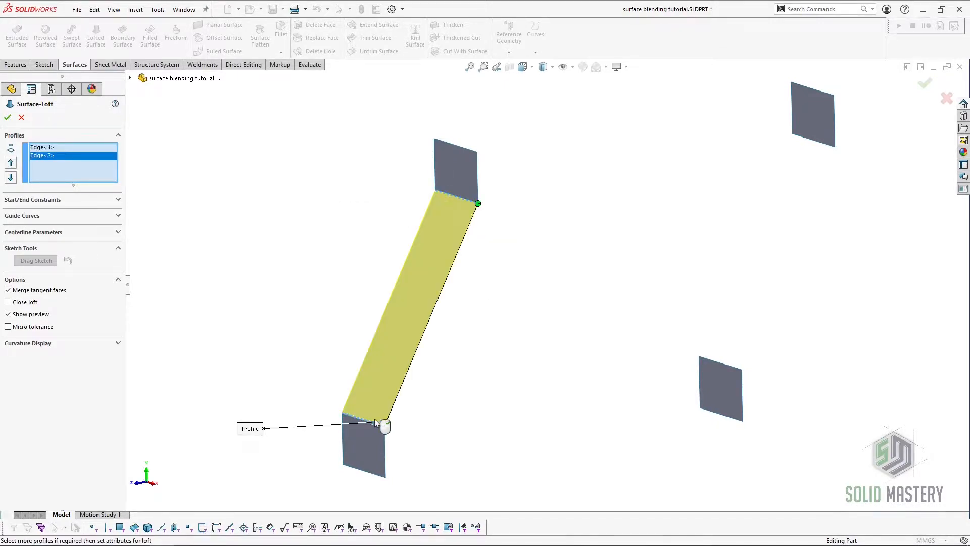
{"action": "left_click", "coordinate": [7, 118]}
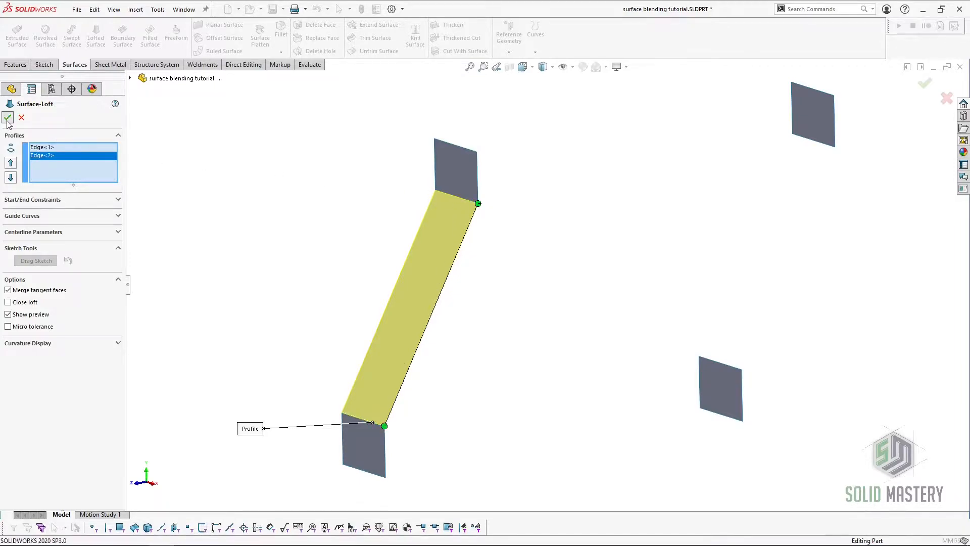
{"action": "left_click", "coordinate": [366, 262]}
Display curvature on the model, examine both seams of the straight loft, and turn the curvature display off
{"action": "scroll", "coordinate": [334, 350], "scroll_direction": "up", "scroll_amount": 1}
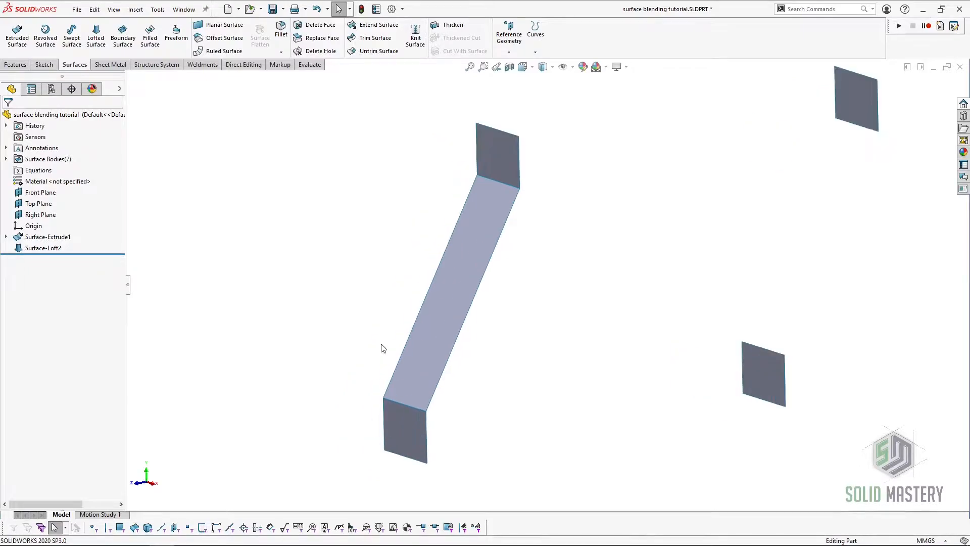
{"action": "middle_click_drag", "start_coordinate": [388, 343], "coordinate": [399, 326]}
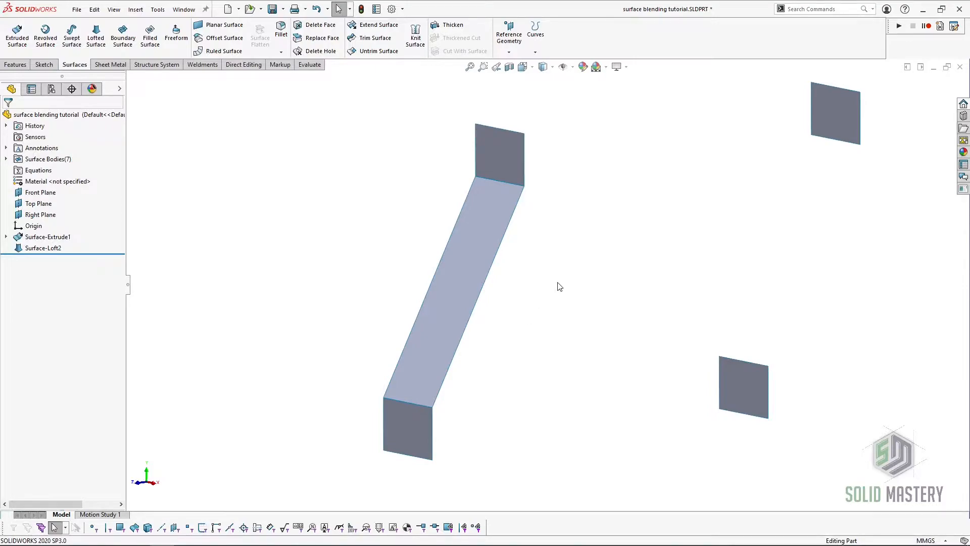
{"action": "left_click", "coordinate": [309, 66]}
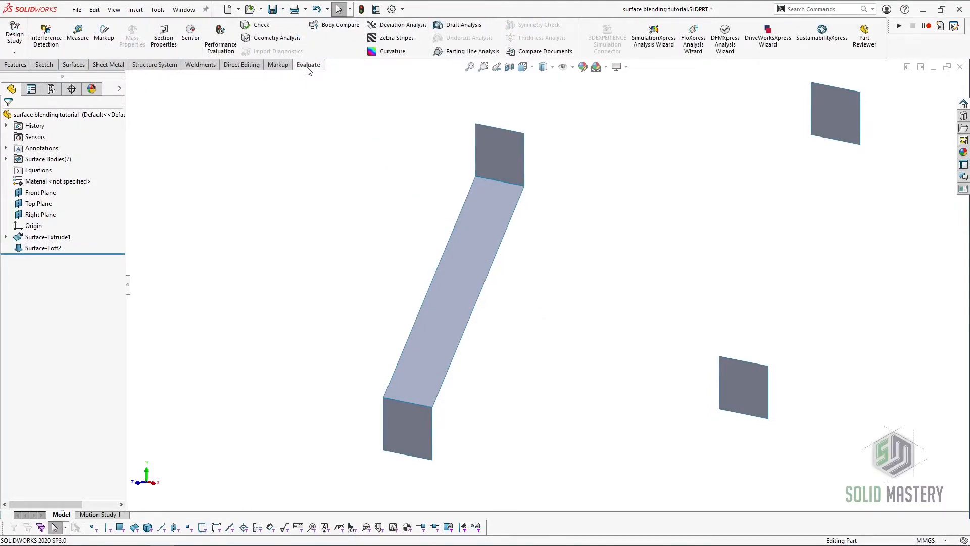
{"action": "left_click", "coordinate": [394, 51]}
{"action": "mouse_move", "coordinate": [523, 261]}
{"action": "middle_mouse_down"}
{"action": "mouse_move", "coordinate": [563, 275]}
{"action": "mouse_move", "coordinate": [528, 272]}
{"action": "middle_mouse_up"}
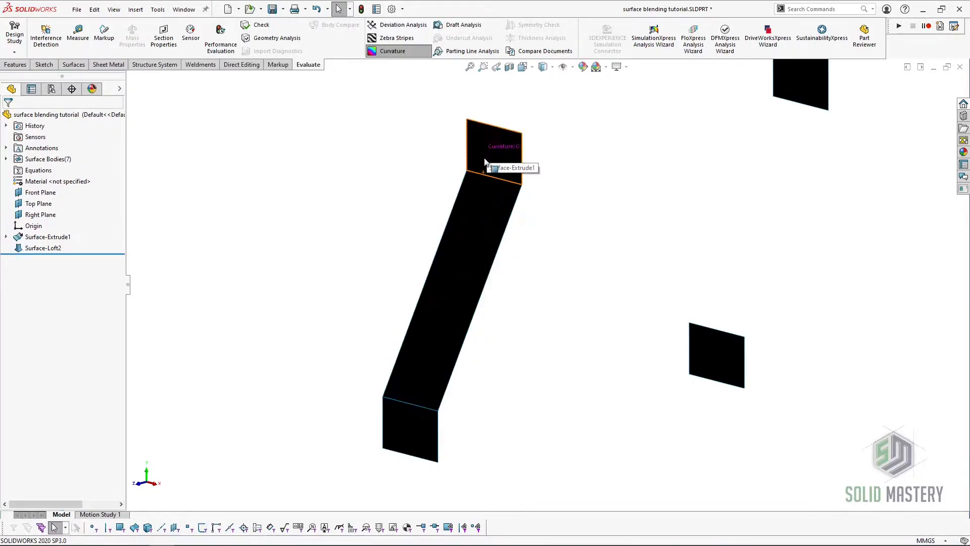
{"action": "mouse_move", "coordinate": [417, 378]}
{"action": "middle_mouse_down"}
{"action": "mouse_move", "coordinate": [377, 362]}
{"action": "mouse_move", "coordinate": [413, 372]}
{"action": "middle_mouse_up"}
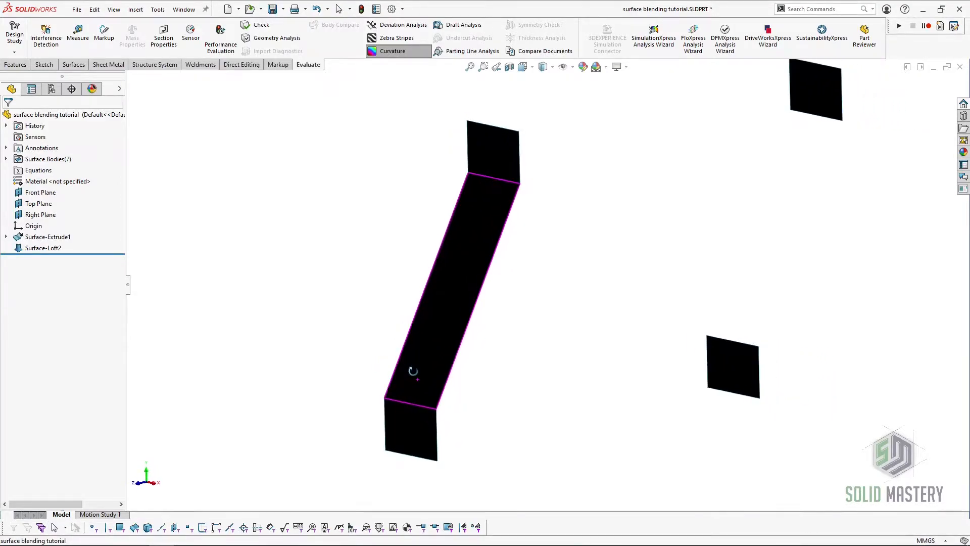
{"action": "left_click", "coordinate": [401, 53]}
Start a lofted surface using the facing edges of the middle pair of rectangular surfaces as profiles
{"action": "scroll", "coordinate": [688, 249], "scroll_direction": "up", "scroll_amount": 5}
{"action": "scroll", "coordinate": [635, 256], "scroll_direction": "down", "scroll_amount": 4}
{"action": "middle_click_drag", "start_coordinate": [635, 256], "coordinate": [596, 217]}
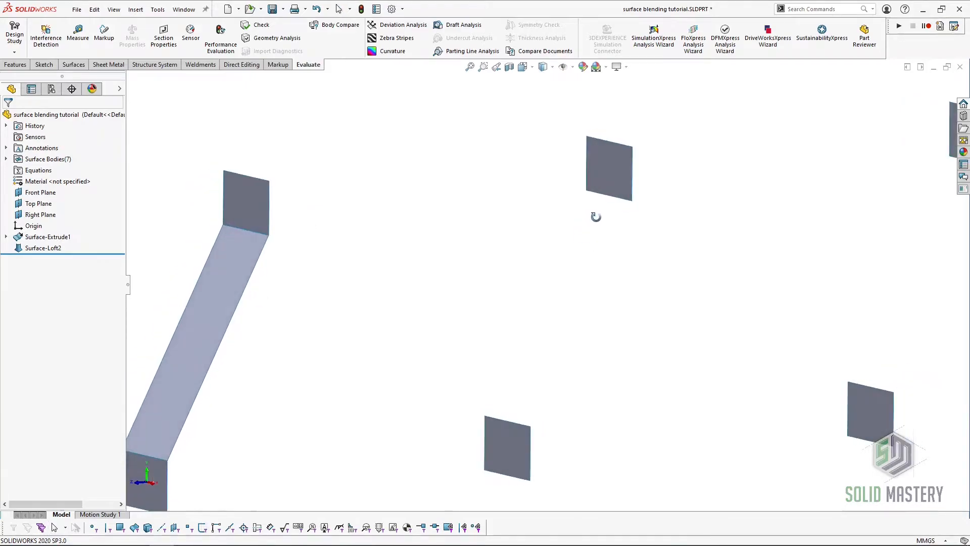
{"action": "left_click", "coordinate": [74, 65]}
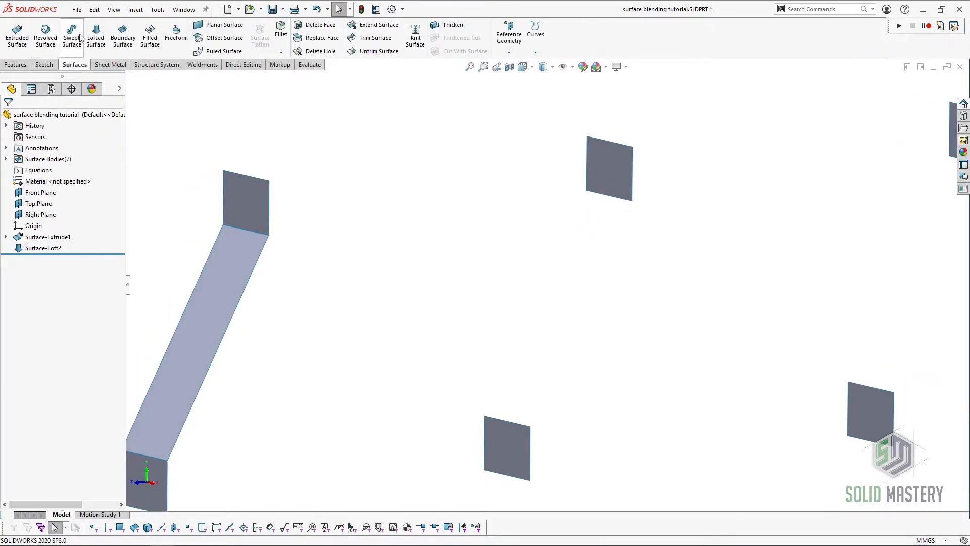
{"action": "left_click", "coordinate": [96, 35]}
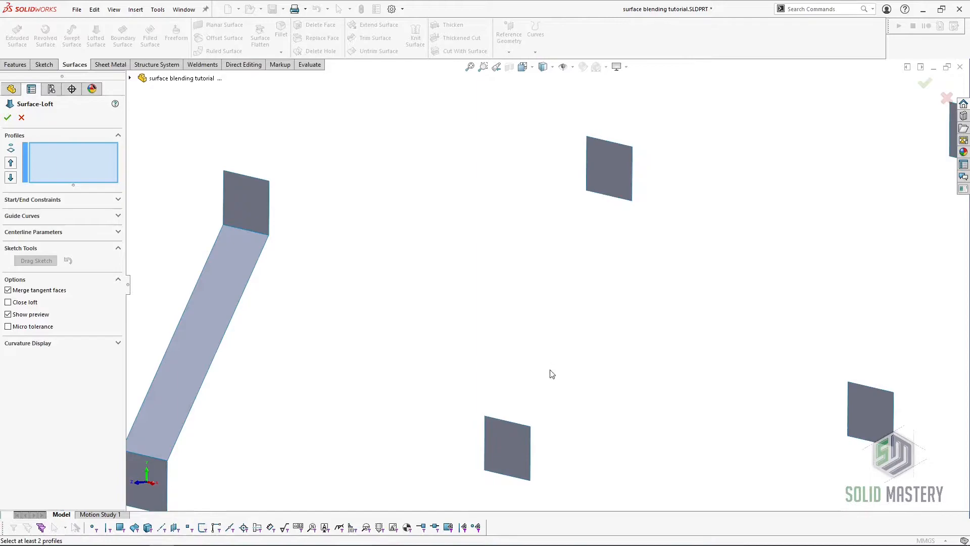
{"action": "left_click", "coordinate": [522, 426]}
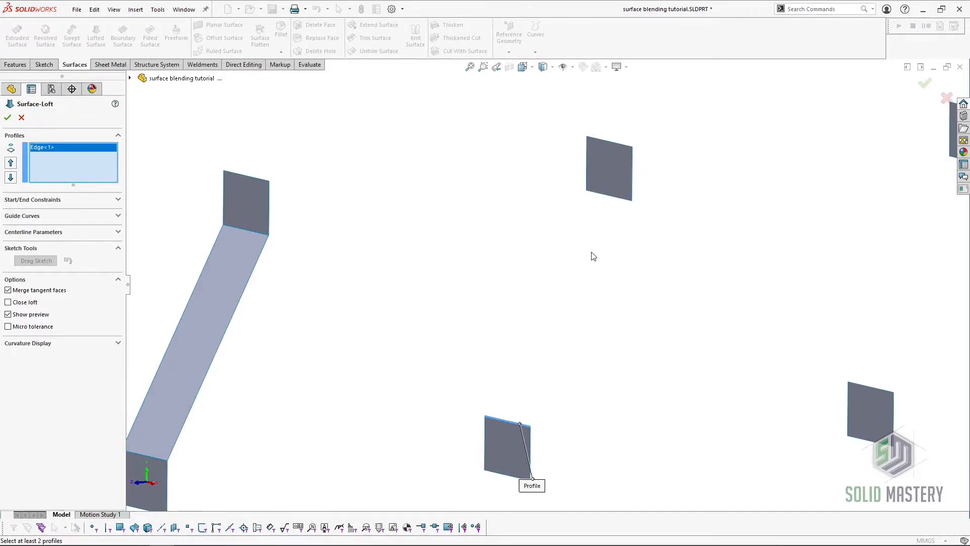
{"action": "left_click", "coordinate": [621, 199]}
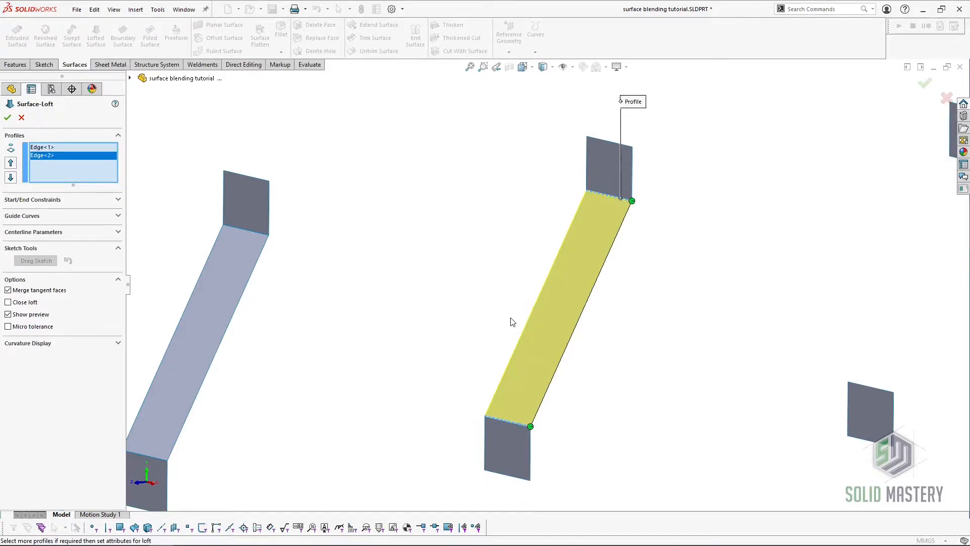
Enable the mesh preview for the middle loft with a mesh density of 12
{"action": "scroll", "coordinate": [513, 320], "scroll_direction": "up", "scroll_amount": 2}
{"action": "left_click", "coordinate": [32, 344]}
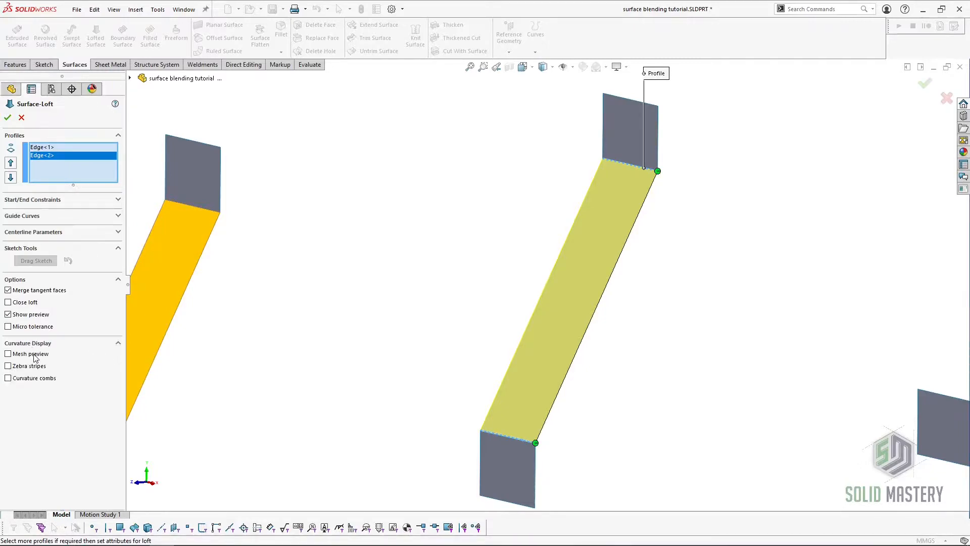
{"action": "left_click", "coordinate": [31, 354]}
{"action": "left_click_drag", "start_coordinate": [32, 383], "coordinate": [78, 381]}
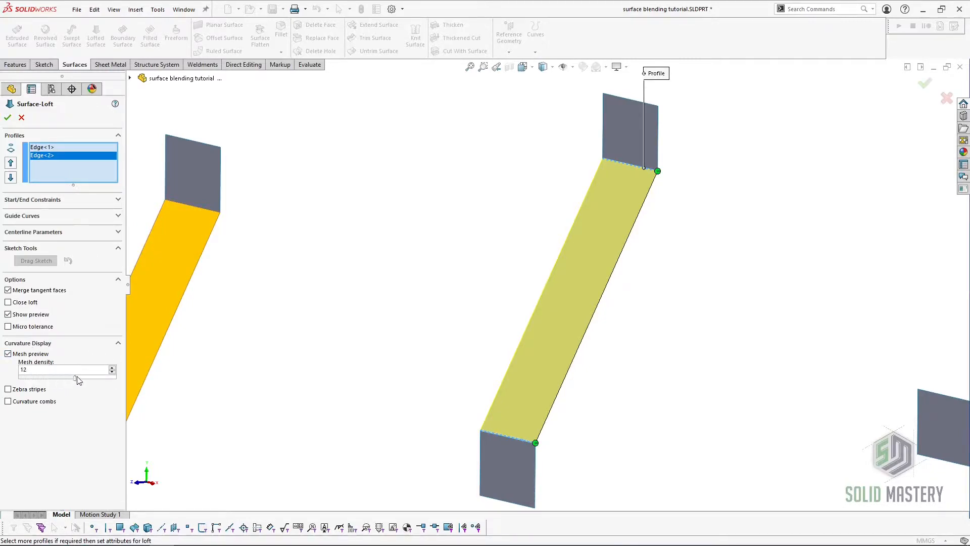
Set both the start and end constraints of the middle loft to Tangency To Face and create it
{"action": "left_click", "coordinate": [53, 148]}
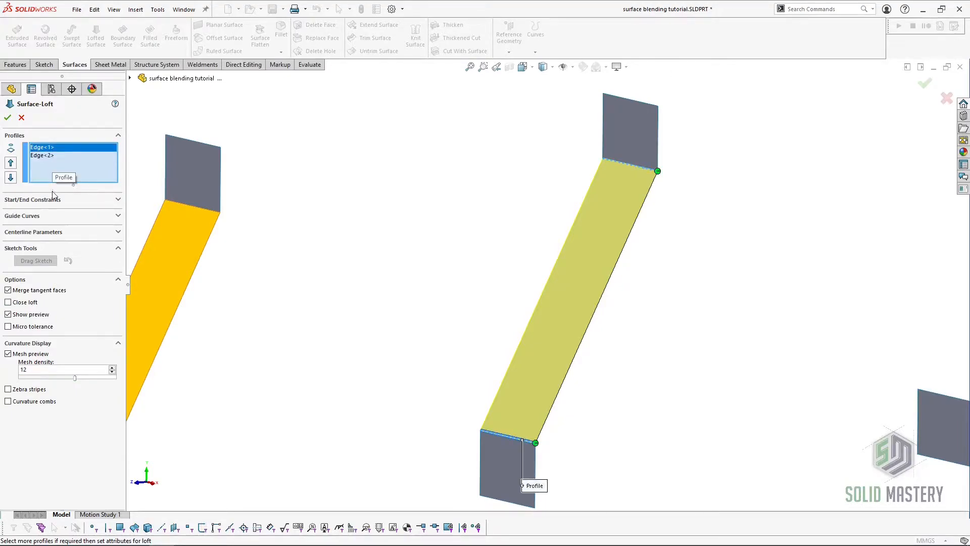
{"action": "left_click", "coordinate": [55, 202]}
{"action": "left_click", "coordinate": [61, 222]}
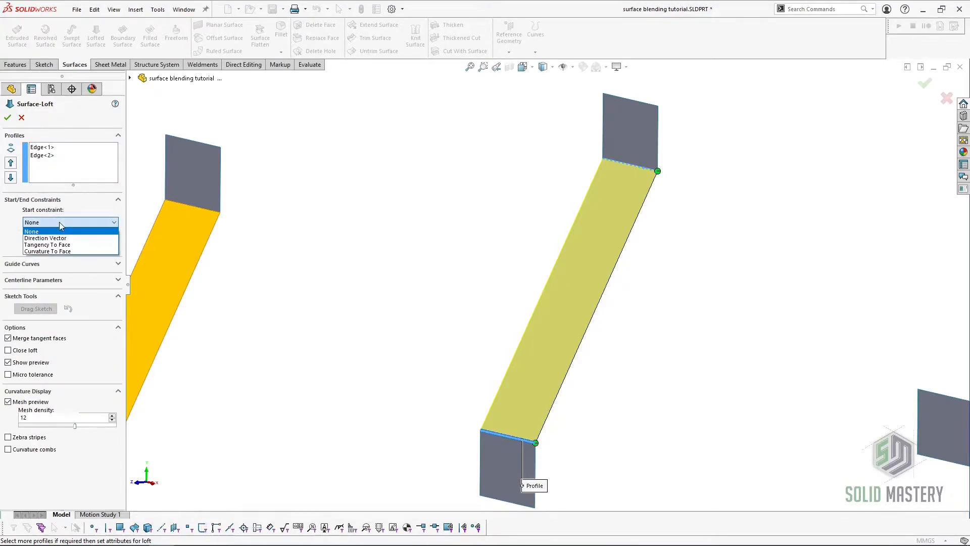
{"action": "left_click", "coordinate": [76, 245]}
{"action": "left_click", "coordinate": [76, 271]}
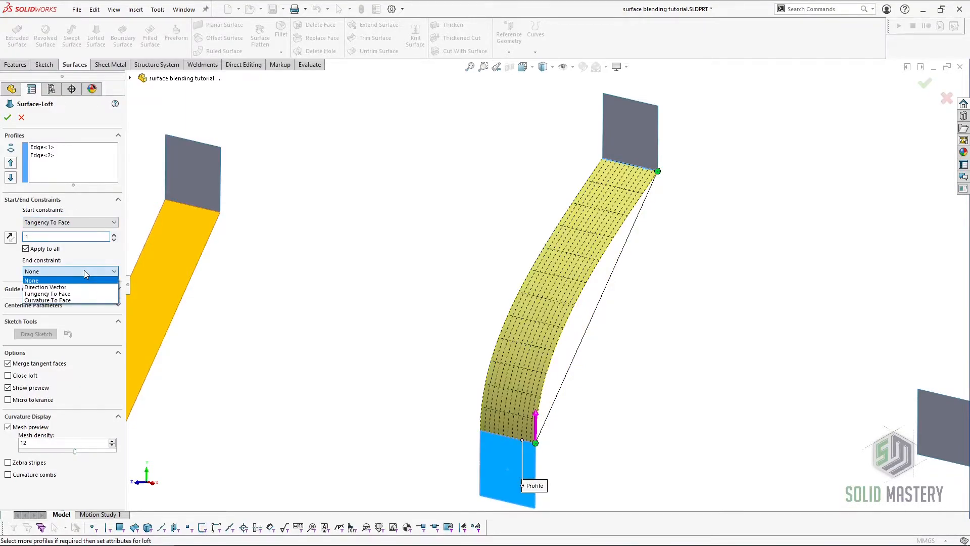
{"action": "left_click", "coordinate": [73, 295]}
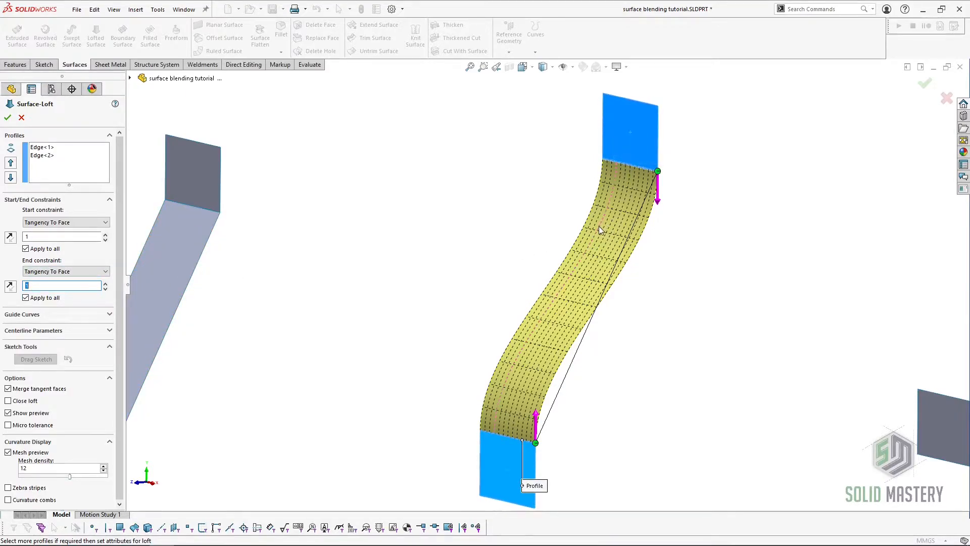
{"action": "mouse_move", "coordinate": [452, 356]}
{"action": "middle_mouse_down"}
{"action": "mouse_move", "coordinate": [422, 350]}
{"action": "mouse_move", "coordinate": [460, 351]}
{"action": "mouse_move", "coordinate": [454, 359]}
{"action": "middle_mouse_up"}
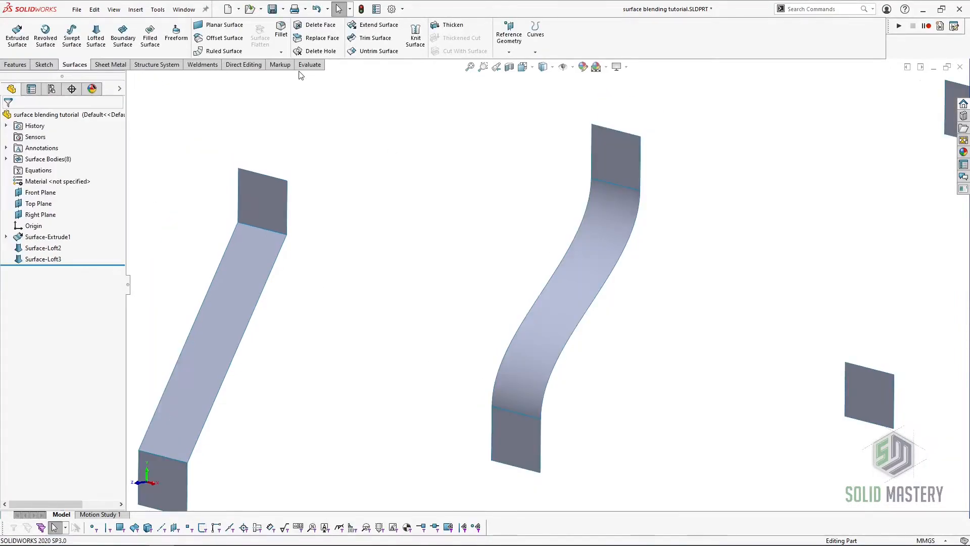
Display curvature on the model and examine it along the middle loft, magnifying the seam at its upper end
{"action": "left_click", "coordinate": [310, 64]}
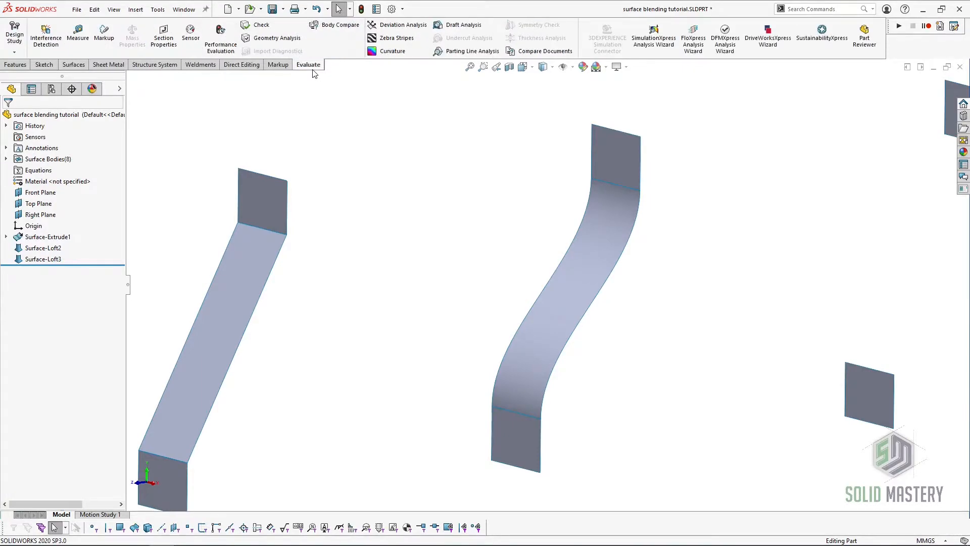
{"action": "left_click", "coordinate": [395, 52]}
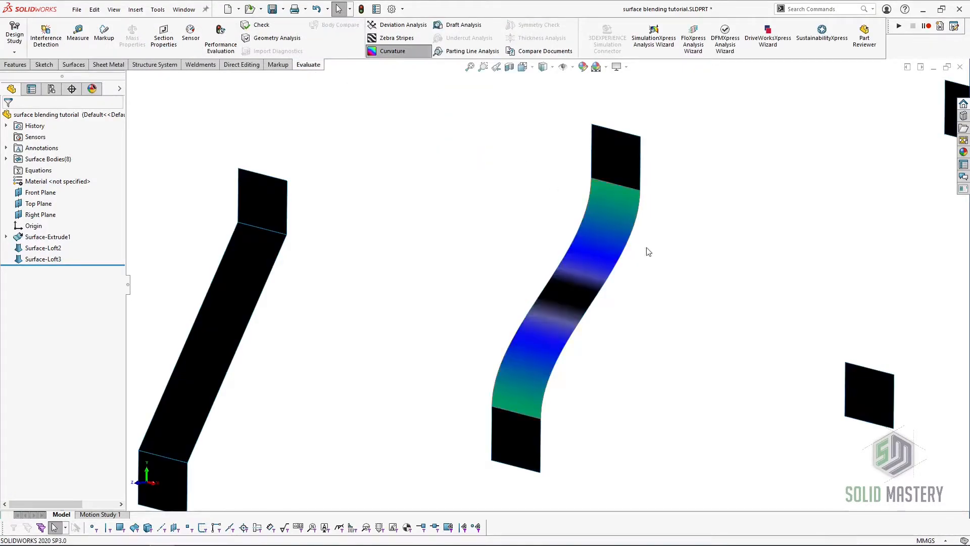
{"action": "scroll", "coordinate": [621, 317], "scroll_direction": "down", "scroll_amount": 2}
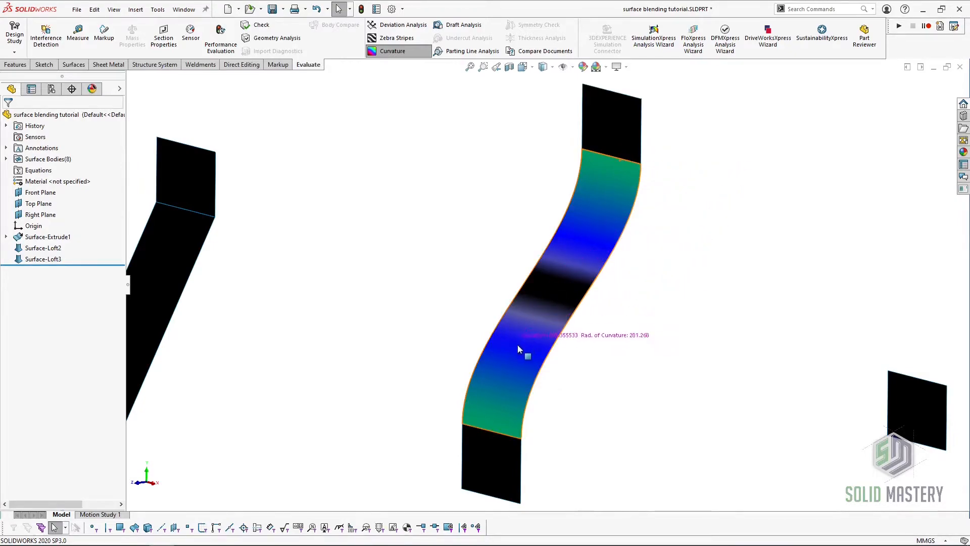
{"action": "scroll", "coordinate": [641, 161], "scroll_direction": "down", "scroll_amount": 5}
{"action": "key", "text": "g"}
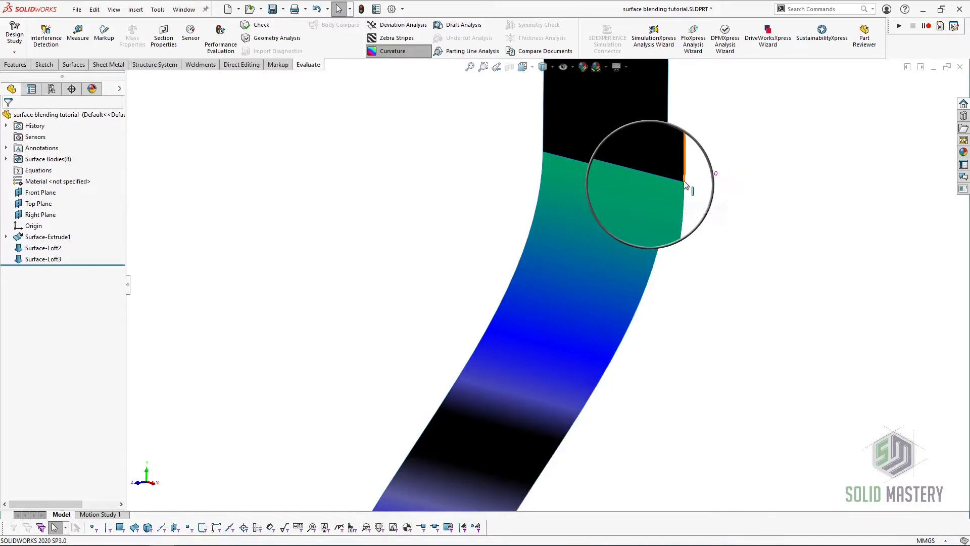
{"action": "key", "text": "g"}
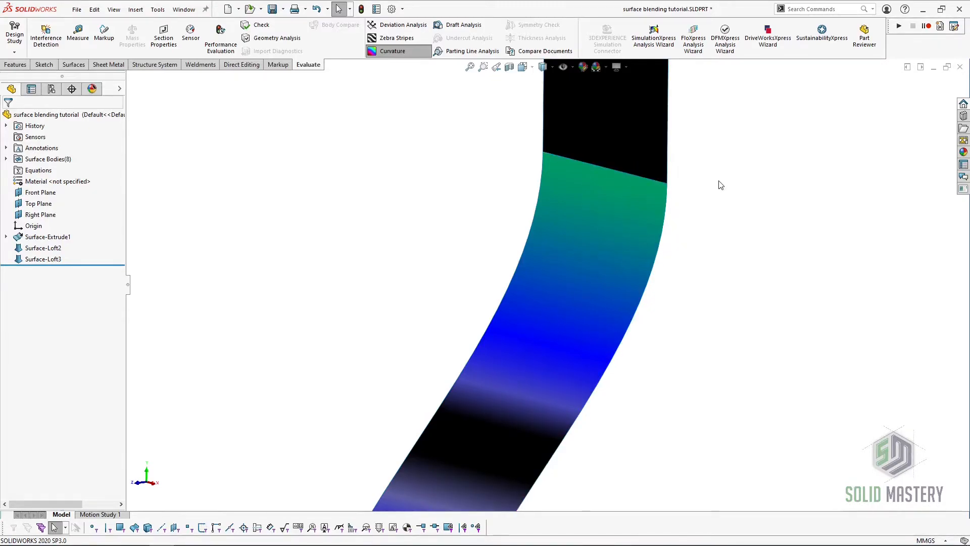
Compare the curvature of the straight and tangent lofts across the model, and turn the curvature display off
{"action": "scroll", "coordinate": [719, 181], "scroll_direction": "up", "scroll_amount": 8}
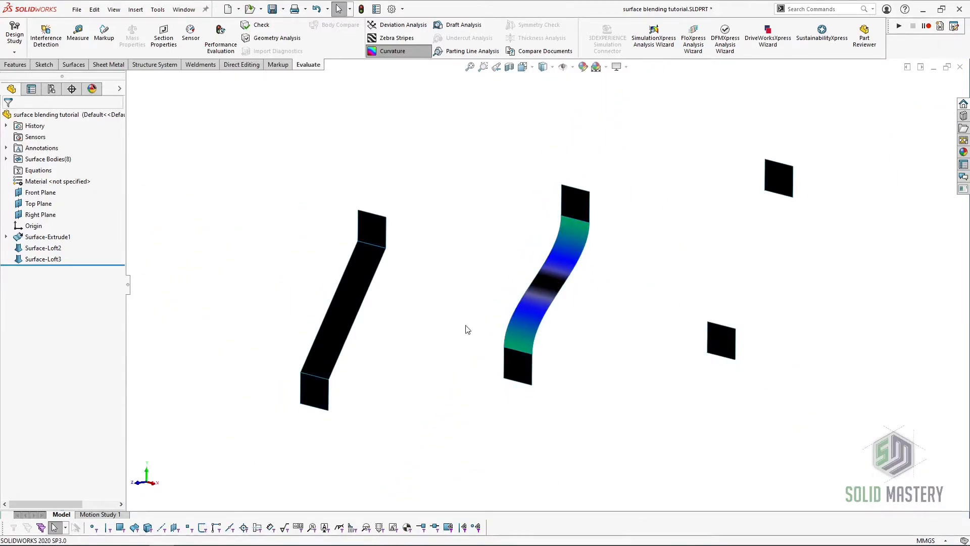
{"action": "scroll", "coordinate": [555, 257], "scroll_direction": "down", "scroll_amount": 3}
{"action": "middle_click_drag", "start_coordinate": [555, 257], "coordinate": [596, 210]}
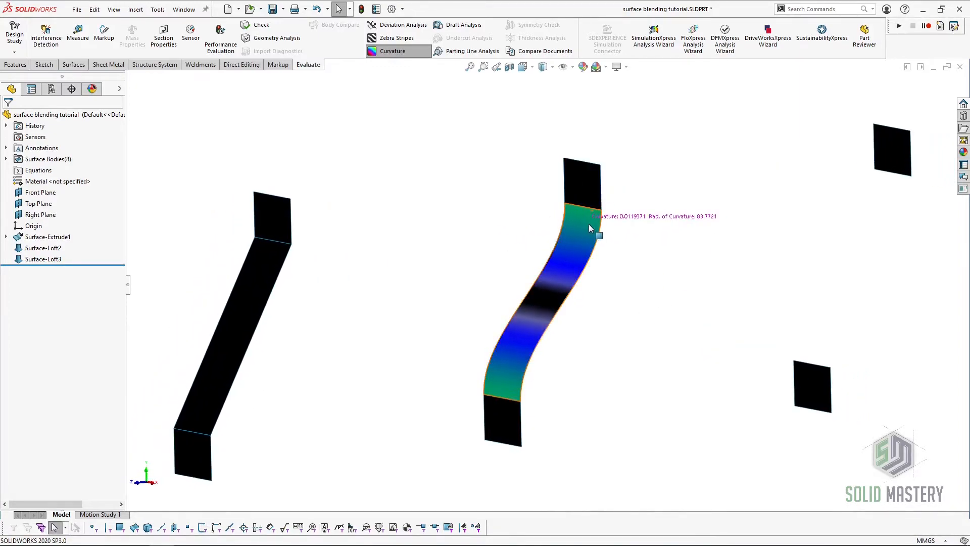
{"action": "scroll", "coordinate": [903, 225], "scroll_direction": "up", "scroll_amount": 2}
{"action": "scroll", "coordinate": [905, 226], "scroll_direction": "down", "scroll_amount": 2}
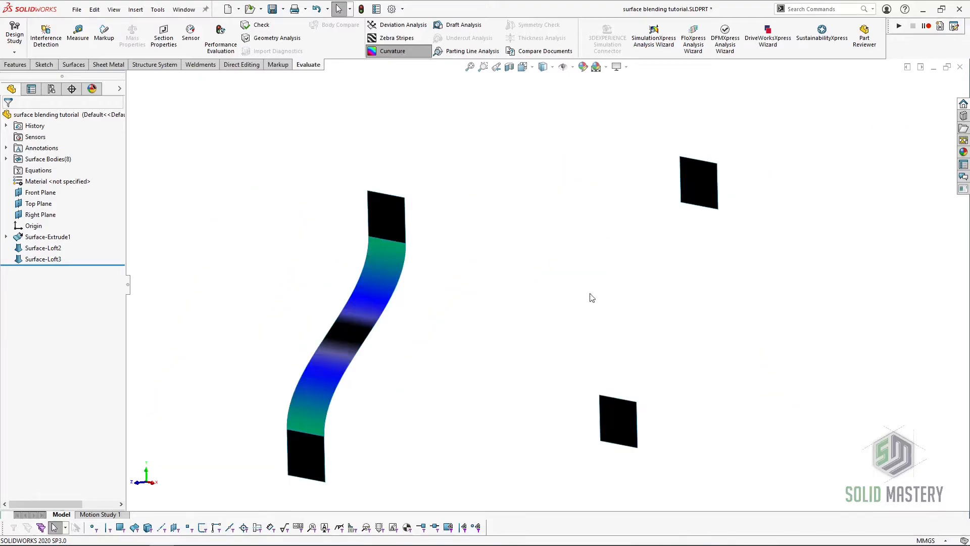
{"action": "scroll", "coordinate": [724, 329], "scroll_direction": "down", "scroll_amount": 2}
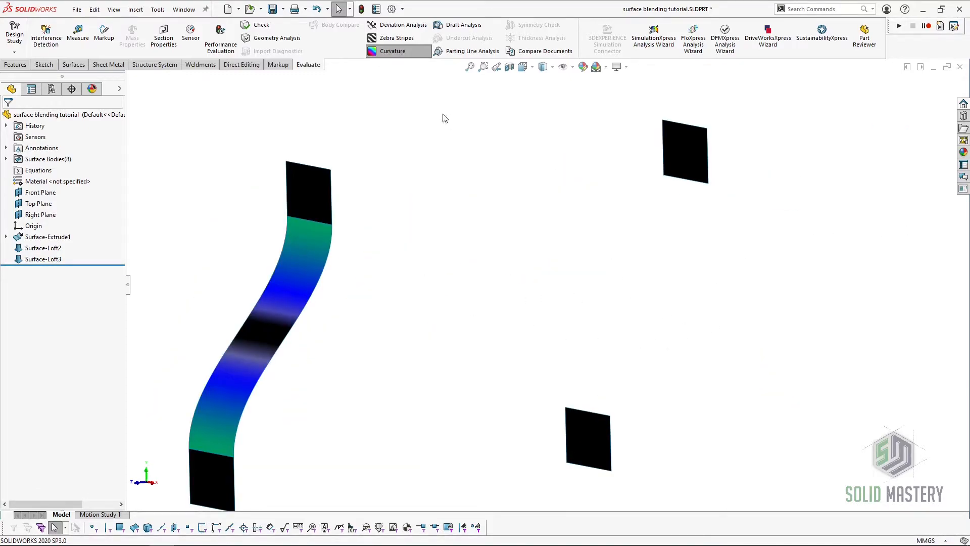
{"action": "left_click", "coordinate": [397, 51]}
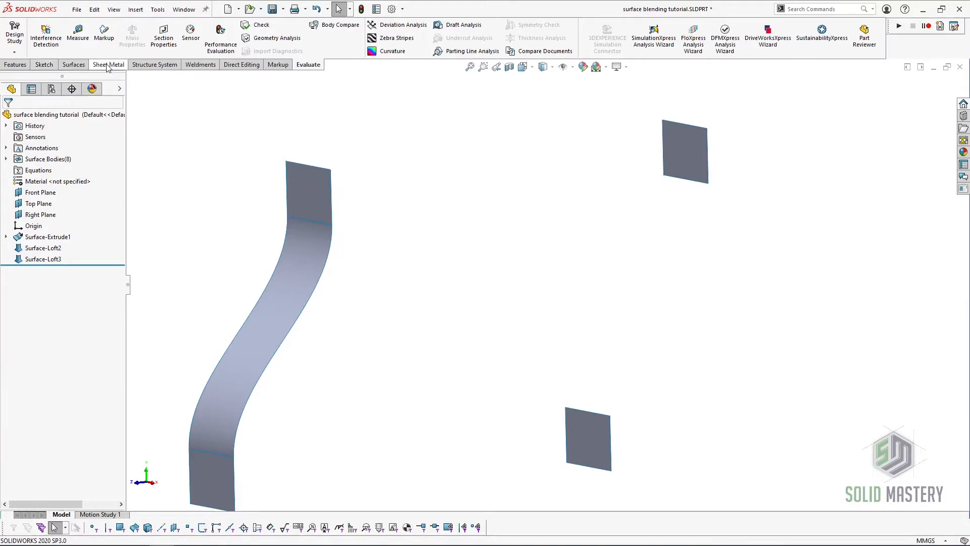
Start a lofted surface between the facing edges of the third pair of surfaces, from the upper surface to the lower
{"action": "left_click", "coordinate": [75, 68]}
{"action": "left_click", "coordinate": [96, 35]}
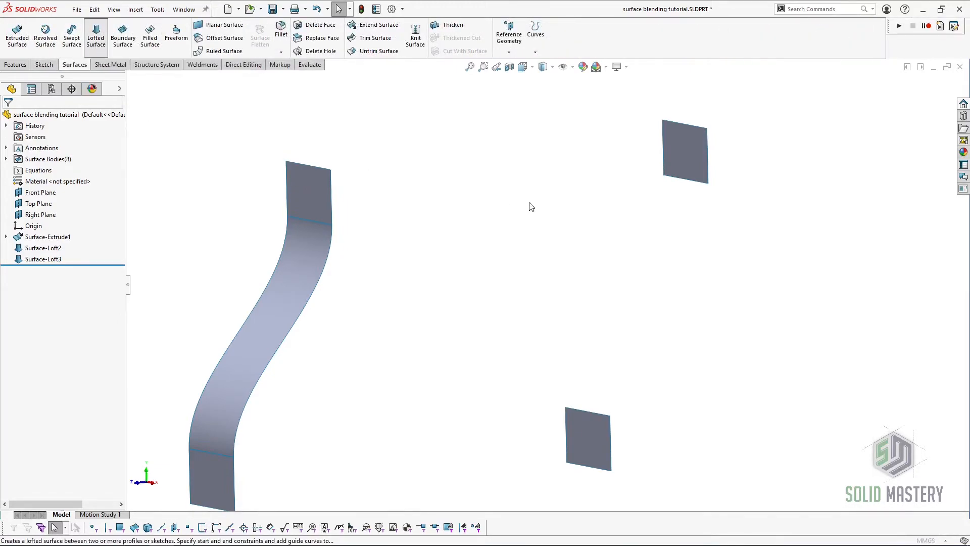
{"action": "left_click", "coordinate": [704, 187]}
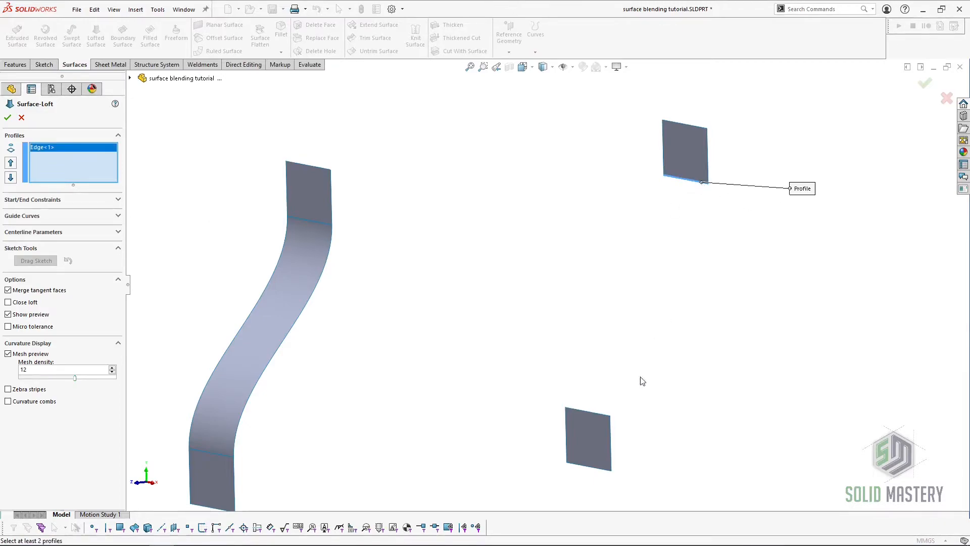
{"action": "left_click", "coordinate": [604, 411]}
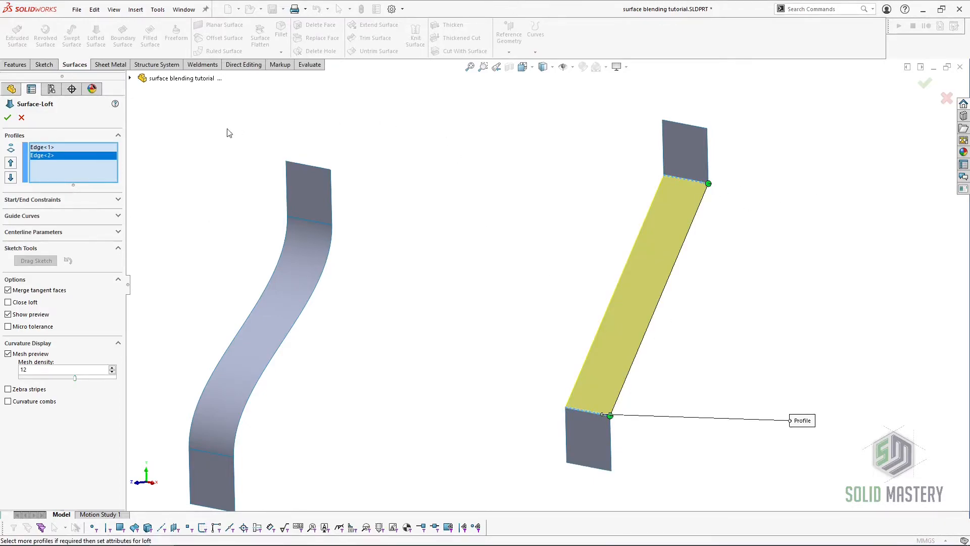
Set both the start and end constraints of the third loft to Curvature To Face and create it
{"action": "left_click", "coordinate": [77, 200]}
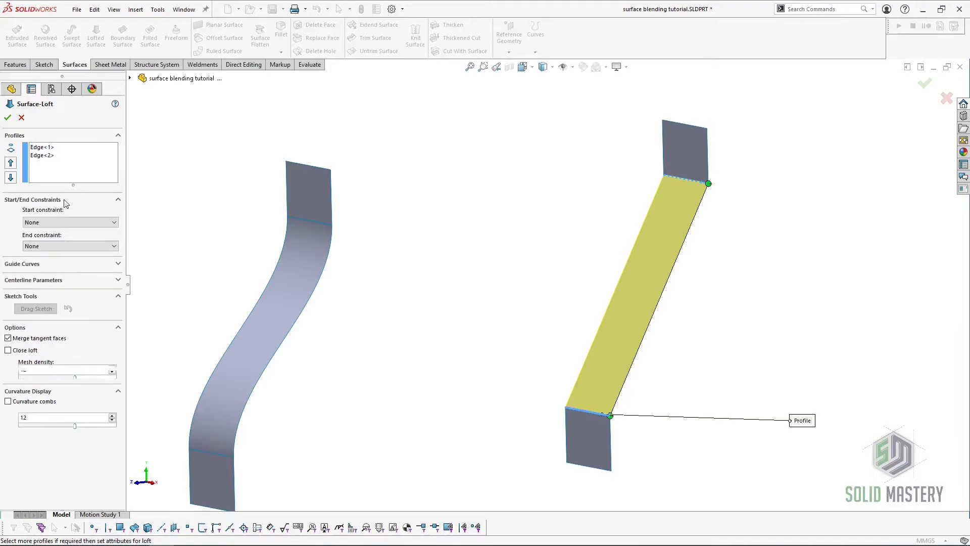
{"action": "left_click", "coordinate": [59, 227]}
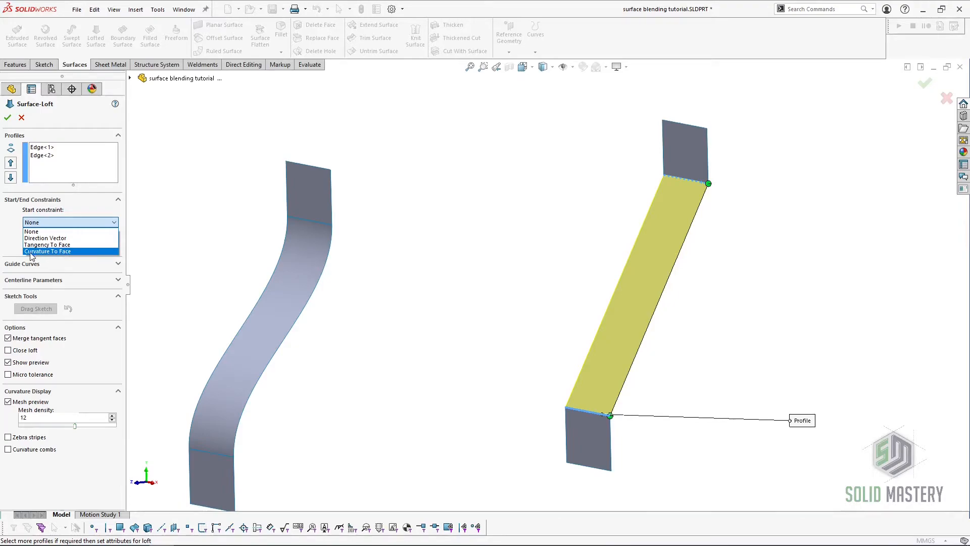
{"action": "left_click", "coordinate": [77, 251]}
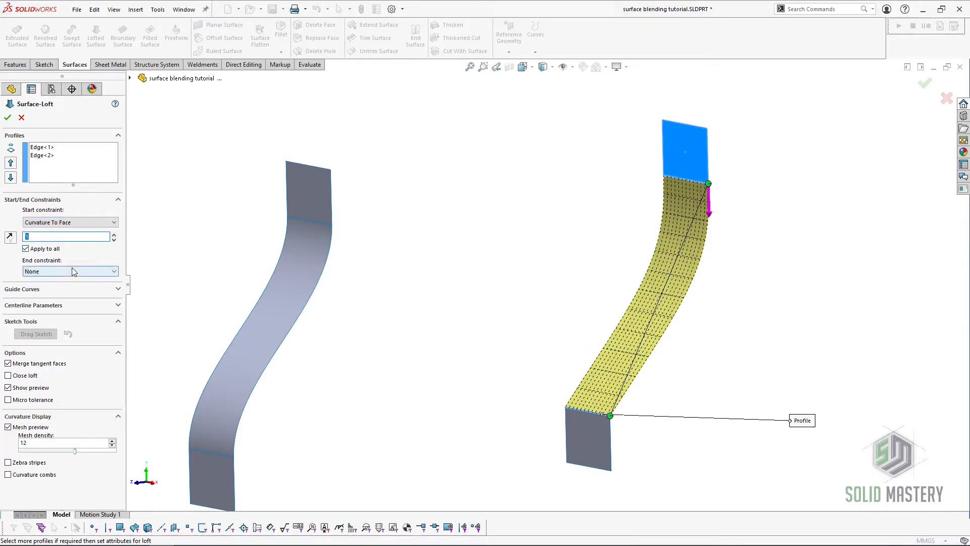
{"action": "left_click", "coordinate": [74, 271]}
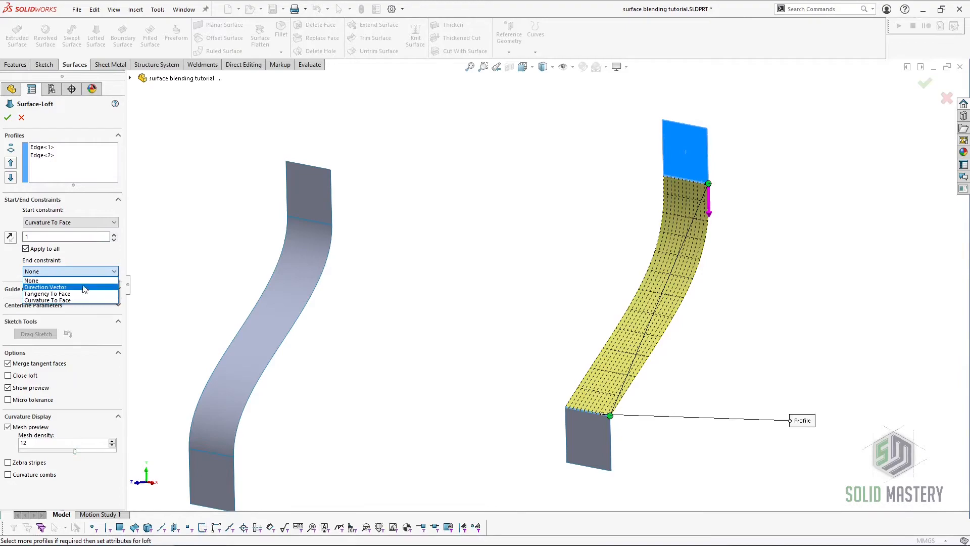
{"action": "left_click", "coordinate": [56, 300]}
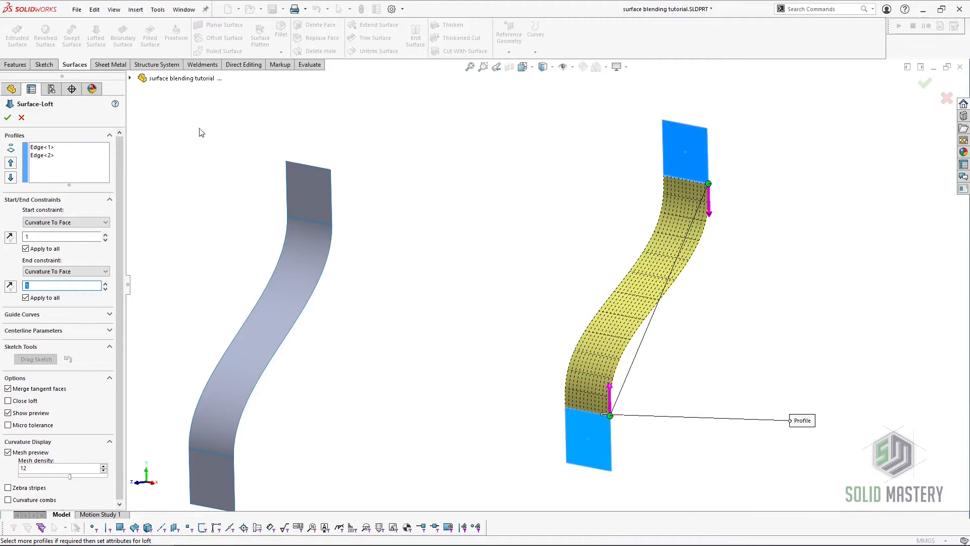
{"action": "left_click", "coordinate": [6, 123]}
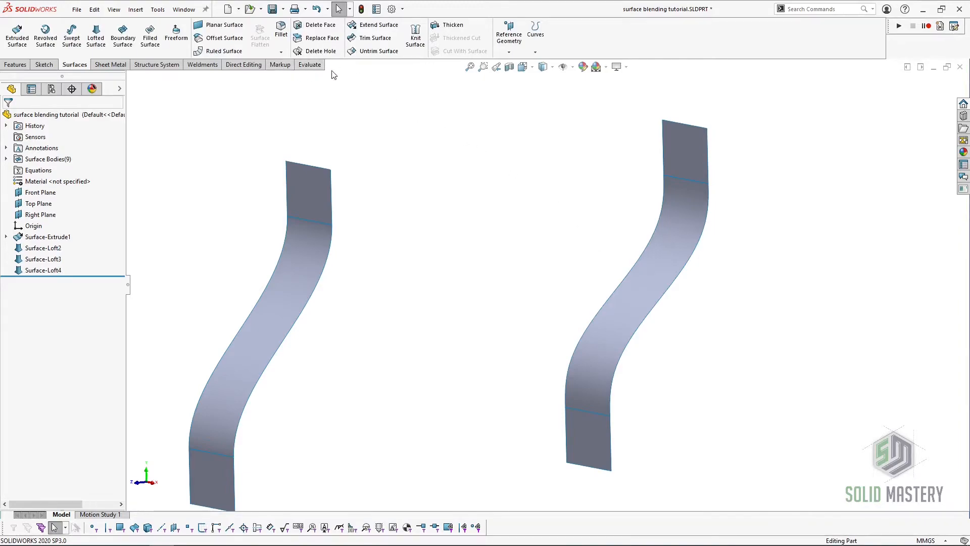
Display curvature on the model and examine it along the third loft, magnifying the area around its upper seam
{"action": "left_click", "coordinate": [310, 65]}
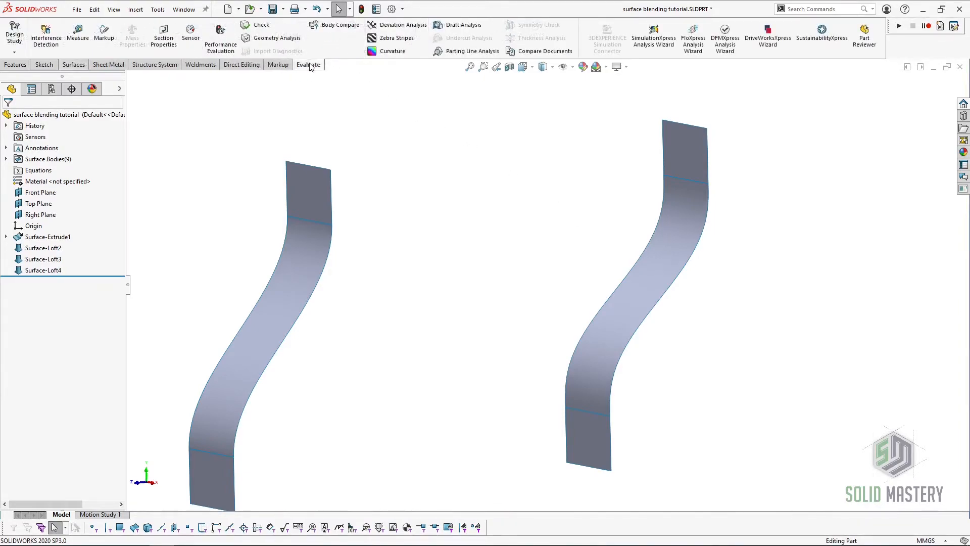
{"action": "left_click", "coordinate": [394, 52]}
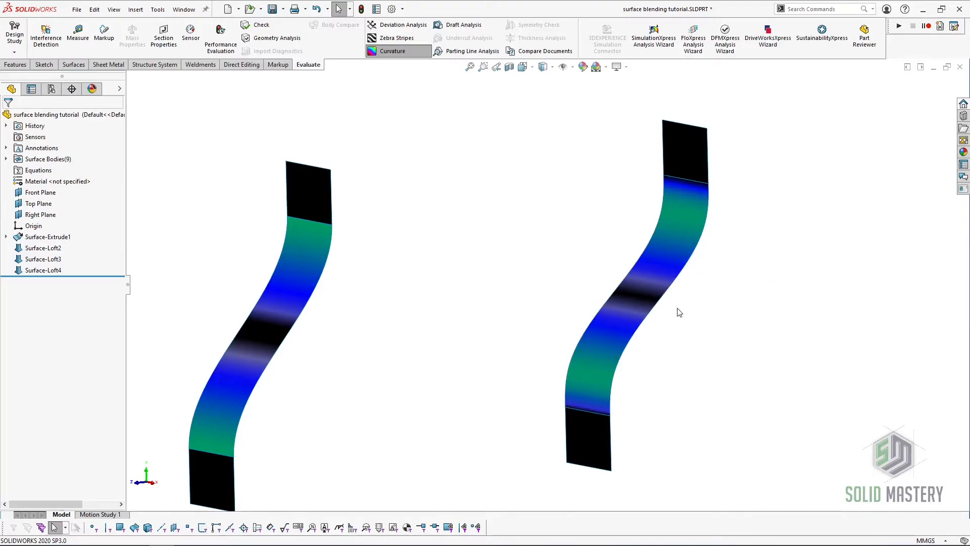
{"action": "mouse_move", "coordinate": [670, 310]}
{"action": "middle_mouse_down"}
{"action": "mouse_move", "coordinate": [689, 310]}
{"action": "mouse_move", "coordinate": [659, 297]}
{"action": "mouse_move", "coordinate": [646, 310]}
{"action": "mouse_move", "coordinate": [621, 295]}
{"action": "mouse_move", "coordinate": [658, 311]}
{"action": "mouse_move", "coordinate": [657, 321]}
{"action": "middle_mouse_up"}
{"action": "scroll", "coordinate": [625, 311], "scroll_direction": "down", "scroll_amount": 2}
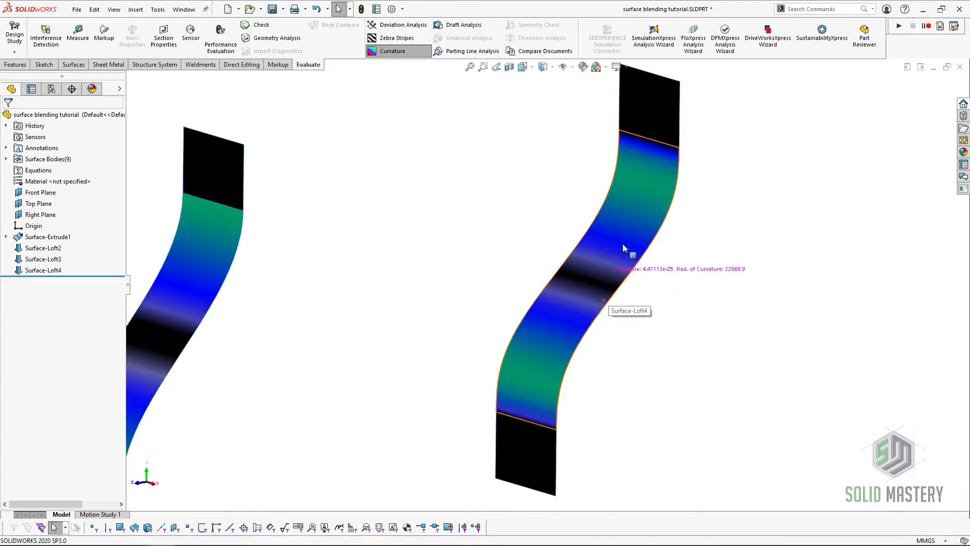
{"action": "scroll", "coordinate": [669, 118], "scroll_direction": "down", "scroll_amount": 1}
{"action": "scroll", "coordinate": [665, 124], "scroll_direction": "up", "scroll_amount": 1}
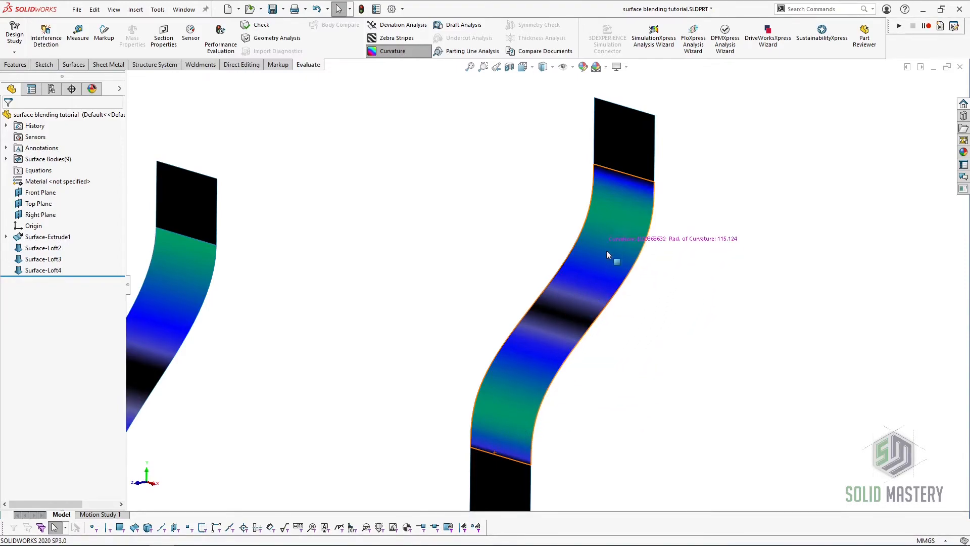
{"action": "scroll", "coordinate": [614, 186], "scroll_direction": "down", "scroll_amount": 4}
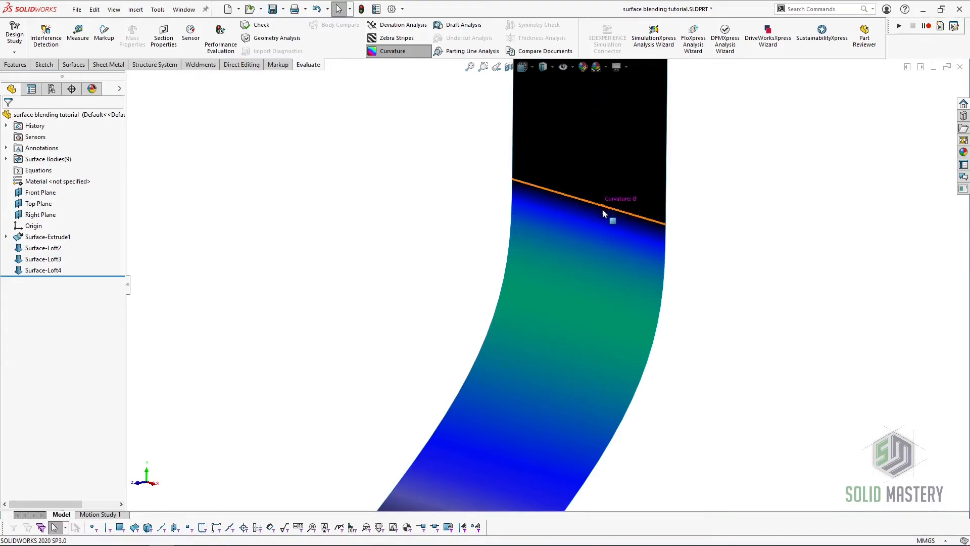
{"action": "scroll", "coordinate": [596, 226], "scroll_direction": "up", "scroll_amount": 2}
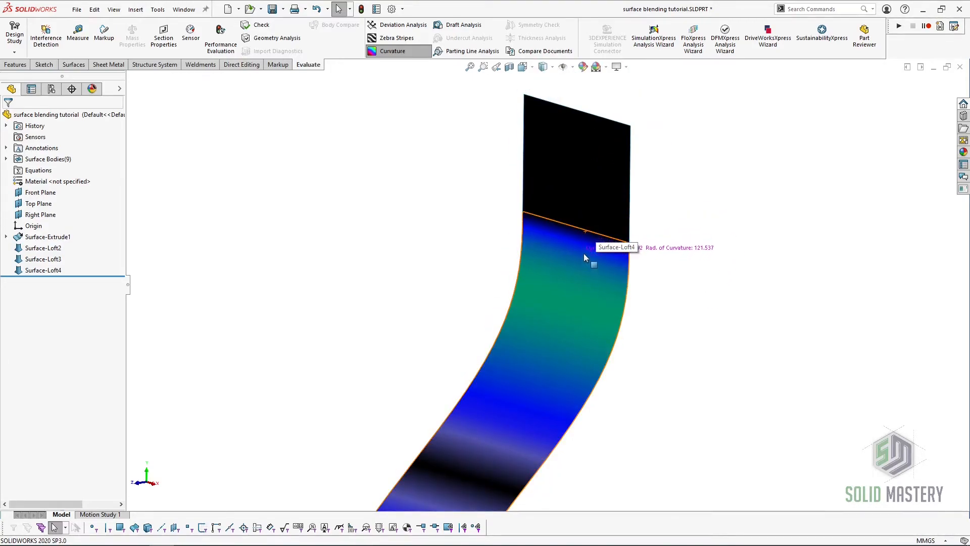
{"action": "key", "text": "g"}
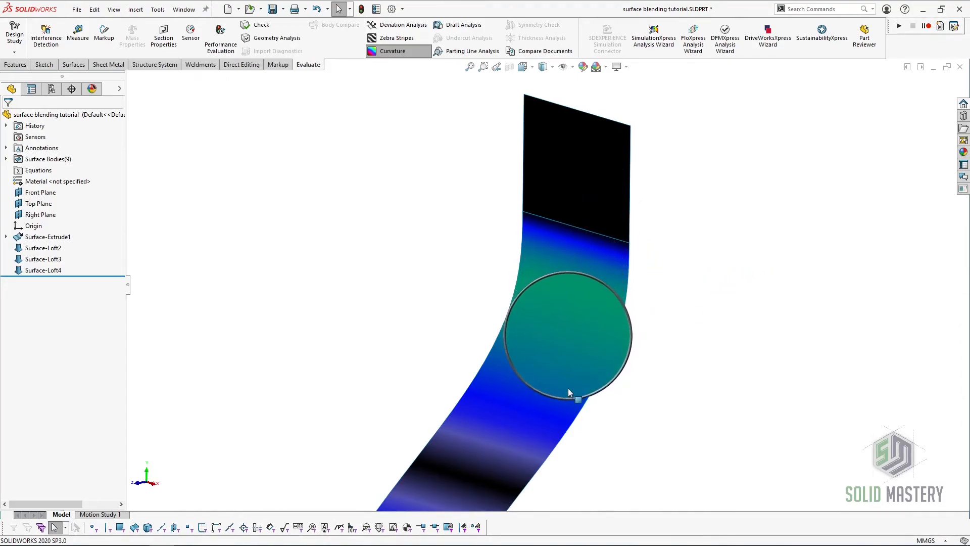
{"action": "key", "text": "Escape"}
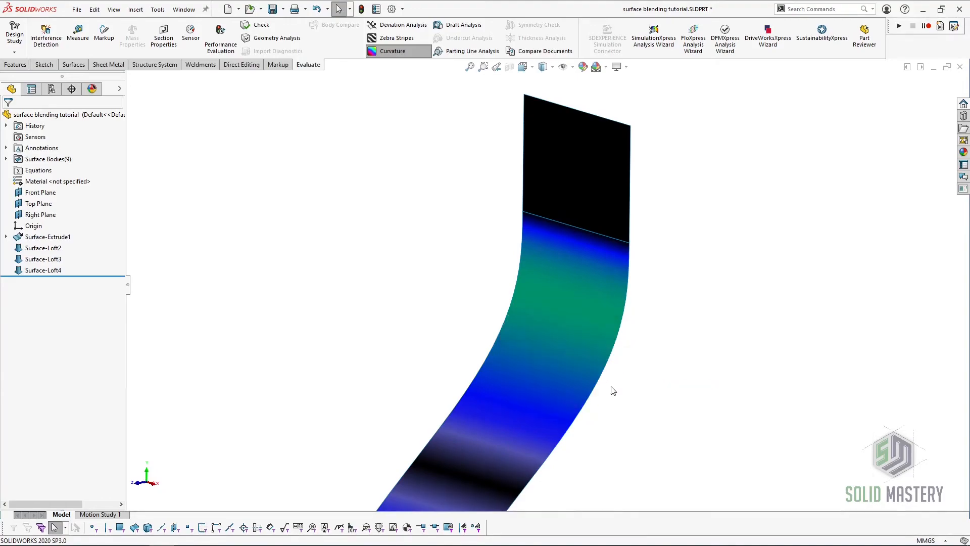
Compare the curvature of the third loft with that of the straight and tangent lofts across the whole model
{"action": "scroll", "coordinate": [634, 249], "scroll_direction": "up", "scroll_amount": 6}
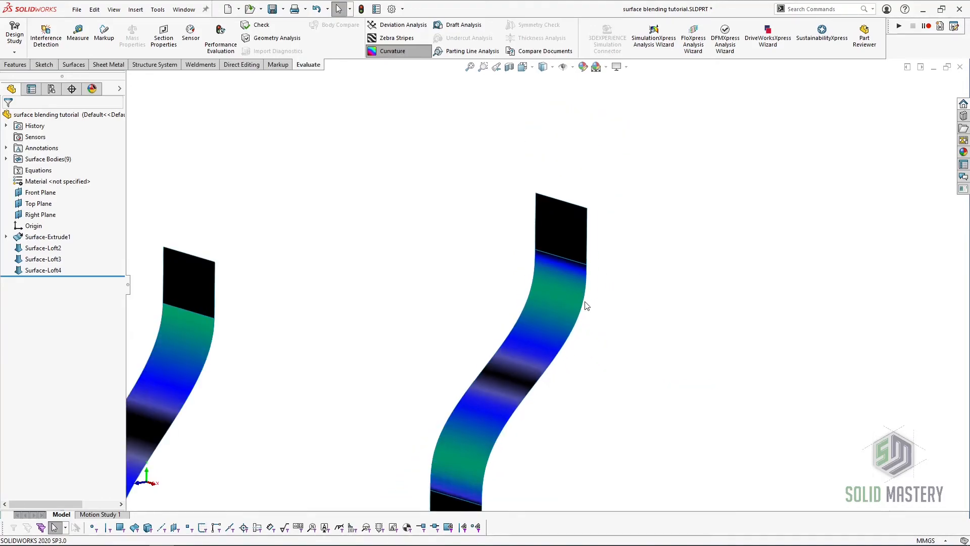
{"action": "middle_click_drag", "start_coordinate": [569, 283], "coordinate": [623, 173], "text": "ctrl"}
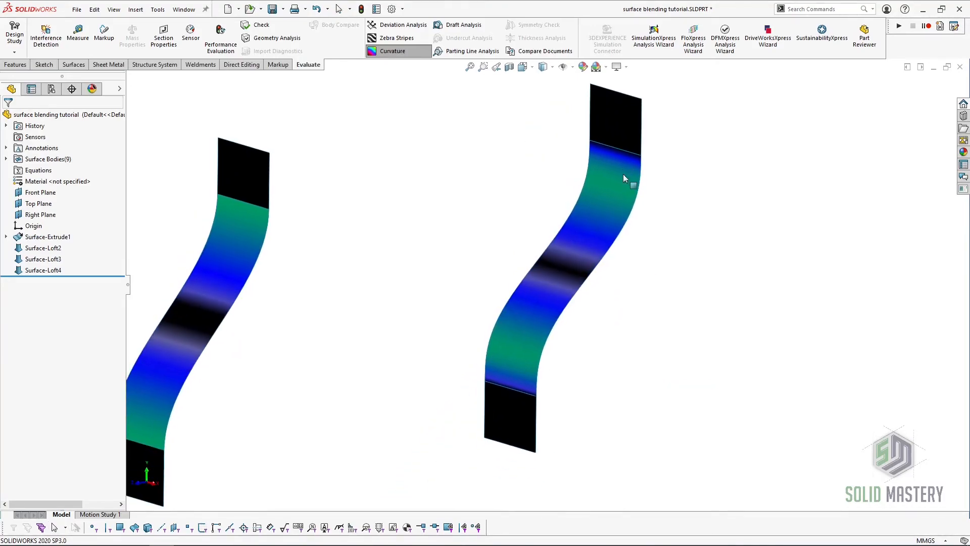
{"action": "scroll", "coordinate": [575, 232], "scroll_direction": "down", "scroll_amount": 3}
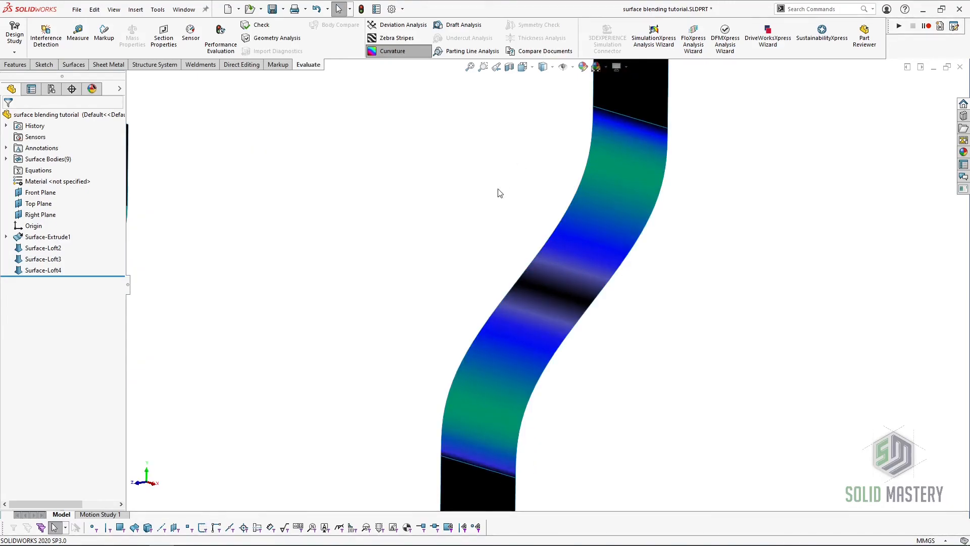
{"action": "scroll", "coordinate": [504, 233], "scroll_direction": "up", "scroll_amount": 6}
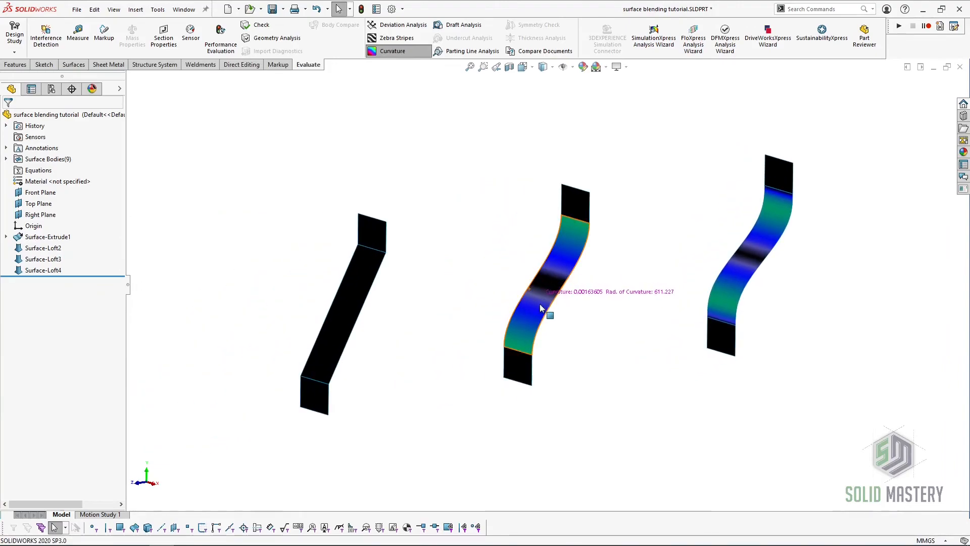